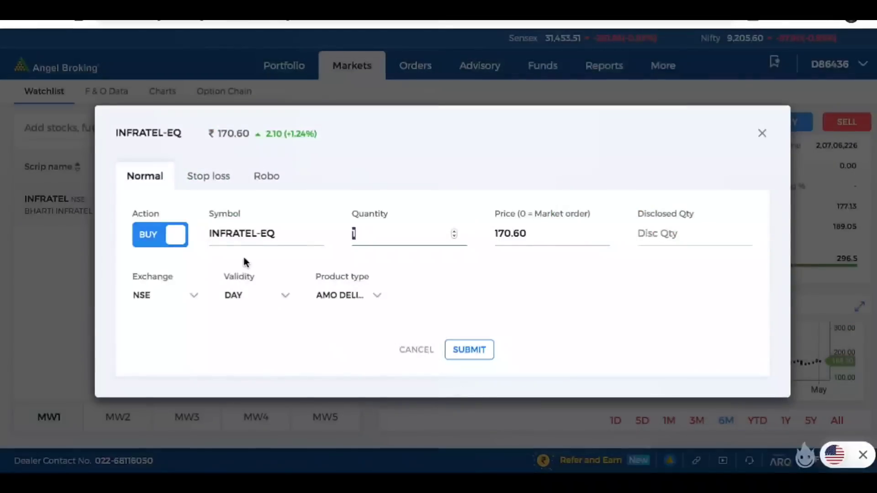
Open the product type options of the INFRATEL-EQ buy order and mark AMO DELIVERY, AMO INTRADAY and AMO MARGIN with ticks and circles.
{"action": "left_click", "coordinate": [374, 298]}
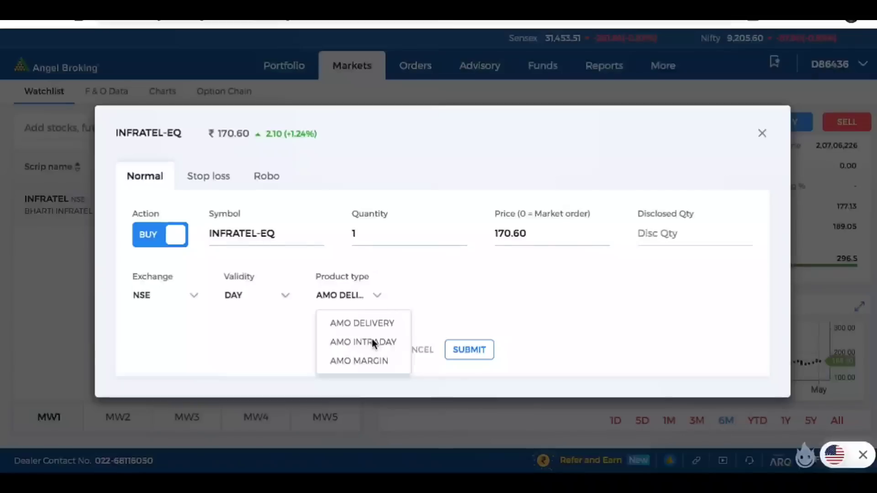
{"action": "left_click_drag", "start_coordinate": [321, 331], "coordinate": [347, 316]}
{"action": "left_click_drag", "start_coordinate": [319, 348], "coordinate": [330, 339]}
{"action": "left_click_drag", "start_coordinate": [319, 371], "coordinate": [330, 367]}
{"action": "left_click_drag", "start_coordinate": [338, 267], "coordinate": [371, 283]}
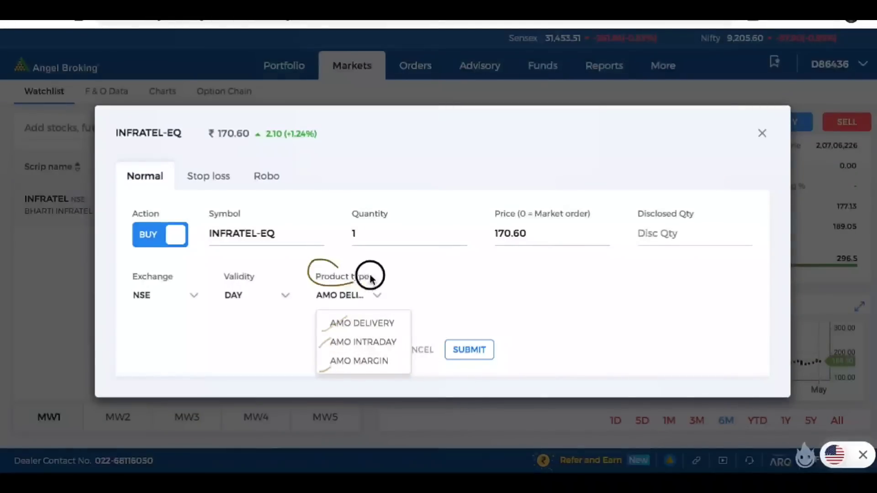
{"action": "mouse_move", "coordinate": [365, 316]}
{"action": "left_mouse_down"}
{"action": "mouse_move", "coordinate": [412, 338]}
{"action": "mouse_move", "coordinate": [355, 333]}
{"action": "mouse_move", "coordinate": [345, 363]}
{"action": "left_mouse_up"}
Draw an arrow from AMO DELIVERY and handwrite "CNC" beside it, followed by another arrow.
{"action": "mouse_move", "coordinate": [396, 325]}
{"action": "left_mouse_down"}
{"action": "mouse_move", "coordinate": [431, 308]}
{"action": "mouse_move", "coordinate": [441, 330]}
{"action": "left_mouse_up"}
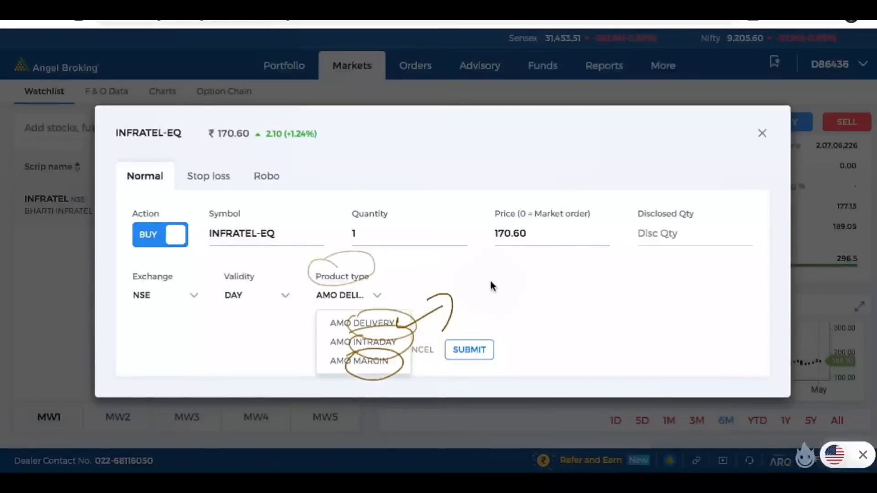
{"action": "left_click_drag", "start_coordinate": [493, 280], "coordinate": [491, 301]}
{"action": "mouse_move", "coordinate": [516, 293]}
{"action": "left_mouse_down"}
{"action": "mouse_move", "coordinate": [519, 278]}
{"action": "mouse_move", "coordinate": [540, 271]}
{"action": "left_mouse_up"}
{"action": "mouse_move", "coordinate": [561, 262]}
{"action": "left_mouse_down"}
{"action": "mouse_move", "coordinate": [560, 278]}
{"action": "mouse_move", "coordinate": [603, 269]}
{"action": "mouse_move", "coordinate": [600, 282]}
{"action": "left_mouse_up"}
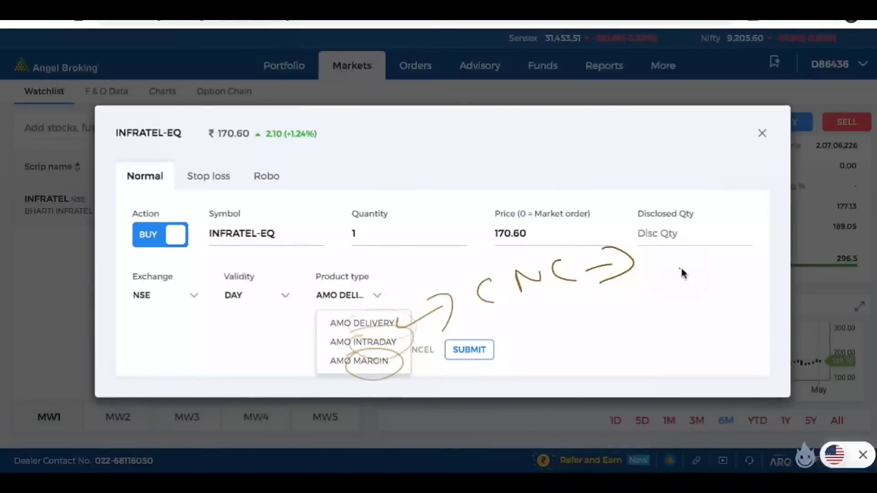
Draw an arrow from AMO INTRADAY and handwrite a row of leverage multipliers beside it.
{"action": "left_click_drag", "start_coordinate": [410, 338], "coordinate": [444, 332]}
{"action": "left_click_drag", "start_coordinate": [442, 326], "coordinate": [443, 343]}
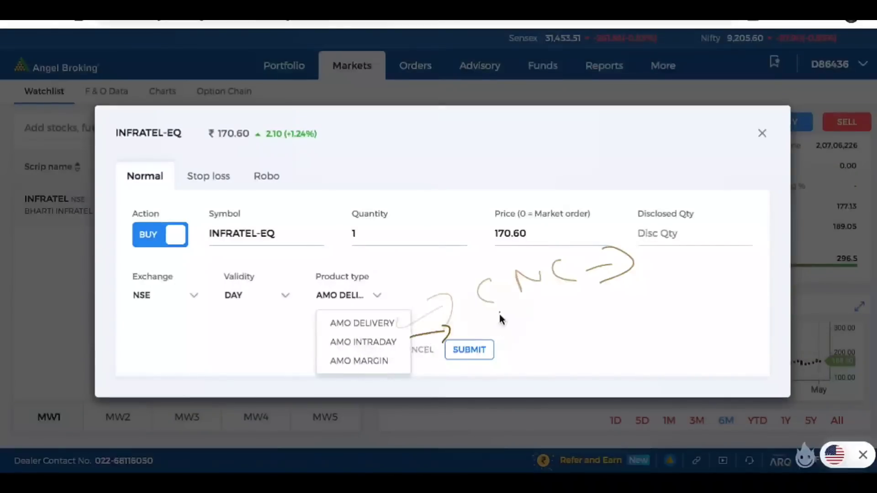
{"action": "left_click_drag", "start_coordinate": [498, 316], "coordinate": [503, 325]}
{"action": "left_click_drag", "start_coordinate": [524, 315], "coordinate": [614, 320]}
{"action": "left_click_drag", "start_coordinate": [605, 301], "coordinate": [596, 323]}
{"action": "mouse_move", "coordinate": [639, 296]}
{"action": "left_mouse_down"}
{"action": "mouse_move", "coordinate": [638, 308]}
{"action": "mouse_move", "coordinate": [701, 301]}
{"action": "left_mouse_up"}
{"action": "mouse_move", "coordinate": [702, 284]}
{"action": "left_mouse_down"}
{"action": "mouse_move", "coordinate": [691, 305]}
{"action": "mouse_move", "coordinate": [726, 303]}
{"action": "left_mouse_up"}
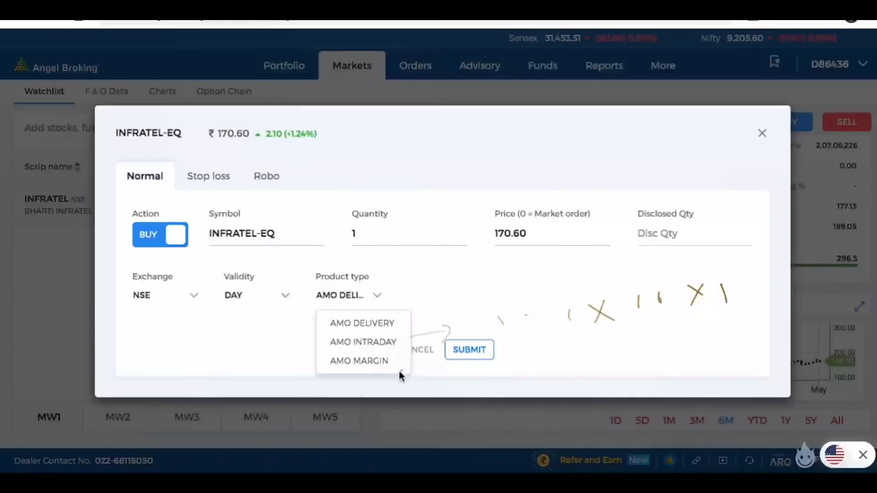
Circle AMO MARGIN, draw arrows from the options and handwrite the multipliers x2, x3 and x4 beside it.
{"action": "mouse_move", "coordinate": [388, 354]}
{"action": "left_mouse_down"}
{"action": "mouse_move", "coordinate": [358, 347]}
{"action": "mouse_move", "coordinate": [378, 374]}
{"action": "mouse_move", "coordinate": [407, 358]}
{"action": "mouse_move", "coordinate": [423, 368]}
{"action": "left_mouse_up"}
{"action": "left_click_drag", "start_coordinate": [393, 325], "coordinate": [413, 330]}
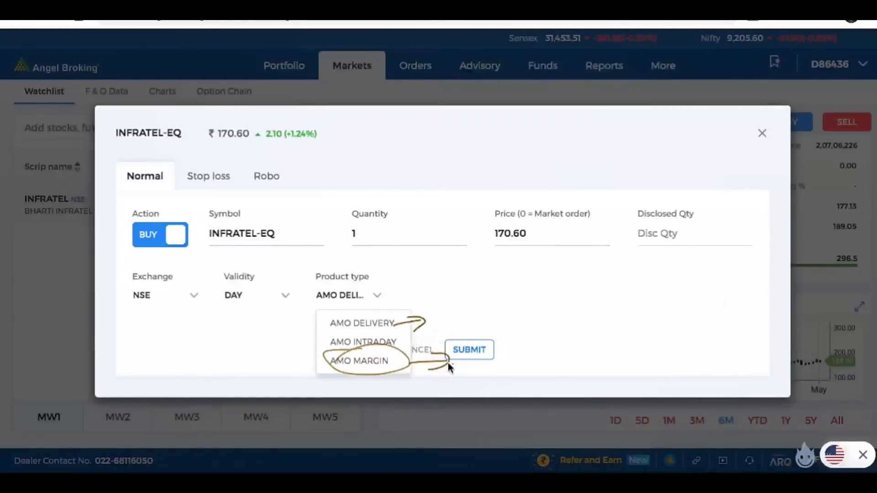
{"action": "left_click_drag", "start_coordinate": [463, 351], "coordinate": [495, 372]}
{"action": "mouse_move", "coordinate": [492, 346]}
{"action": "left_mouse_down"}
{"action": "mouse_move", "coordinate": [467, 372]}
{"action": "mouse_move", "coordinate": [569, 347]}
{"action": "left_mouse_up"}
{"action": "mouse_move", "coordinate": [576, 333]}
{"action": "left_mouse_down"}
{"action": "mouse_move", "coordinate": [565, 354]}
{"action": "mouse_move", "coordinate": [635, 356]}
{"action": "left_mouse_up"}
{"action": "left_click_drag", "start_coordinate": [624, 341], "coordinate": [613, 357]}
{"action": "left_click_drag", "start_coordinate": [656, 337], "coordinate": [677, 361]}
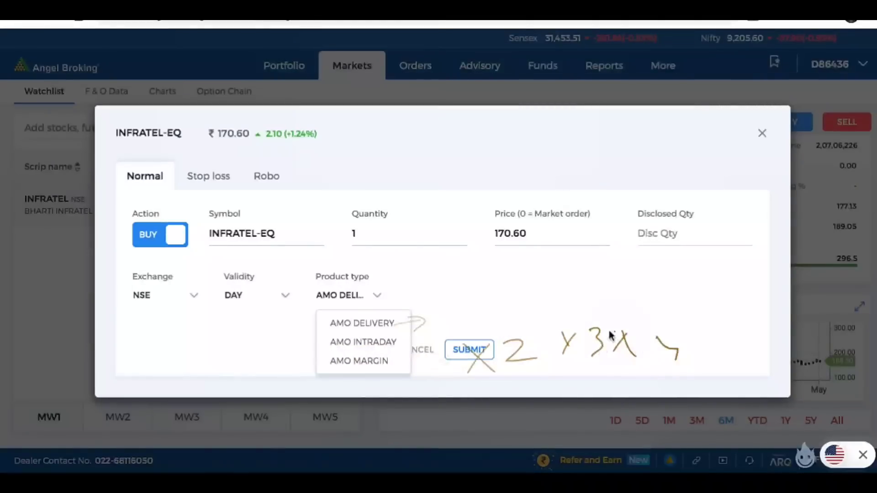
{"action": "mouse_move", "coordinate": [392, 368]}
{"action": "left_mouse_down"}
{"action": "mouse_move", "coordinate": [423, 360]}
{"action": "mouse_move", "coordinate": [439, 368]}
{"action": "mouse_move", "coordinate": [429, 377]}
{"action": "left_mouse_up"}
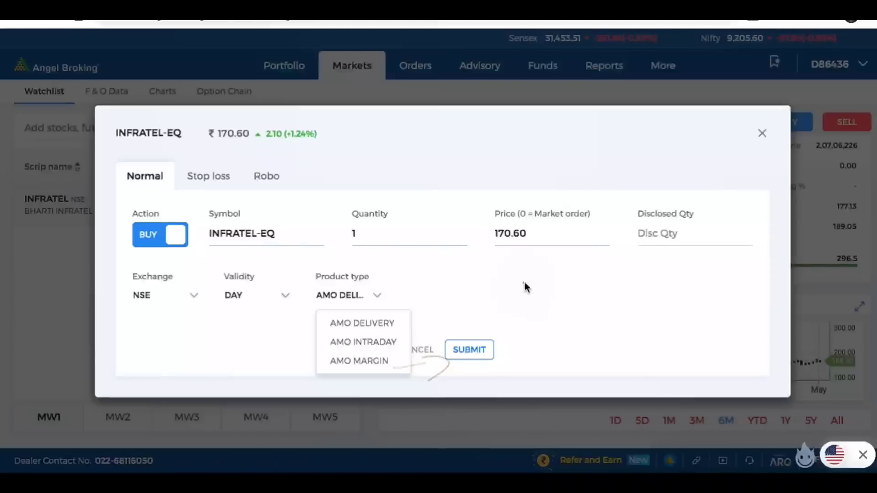
{"action": "mouse_move", "coordinate": [597, 289]}
{"action": "left_mouse_down"}
{"action": "mouse_move", "coordinate": [611, 314]}
{"action": "mouse_move", "coordinate": [645, 303]}
{"action": "left_mouse_up"}
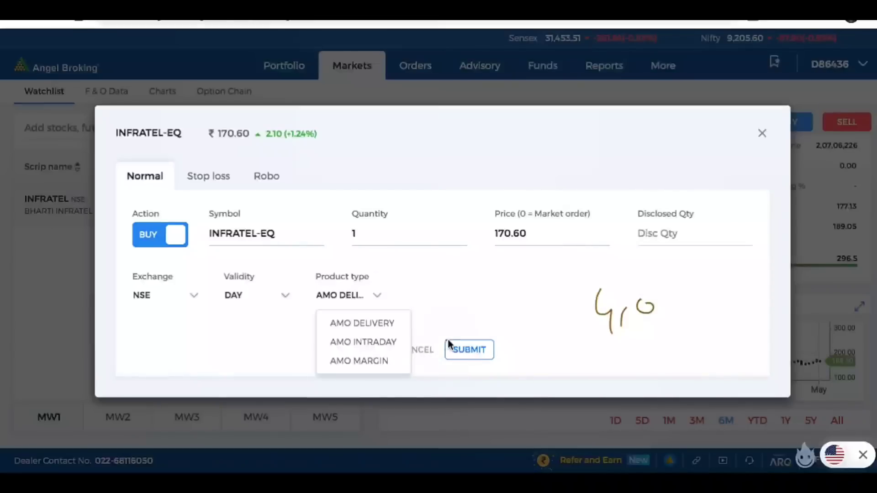
In Upstox's INFRATEL buy order, enable getting the stock with 50% of your funds and handwrite "X 2" beneath that option.
{"action": "left_click", "coordinate": [594, 214]}
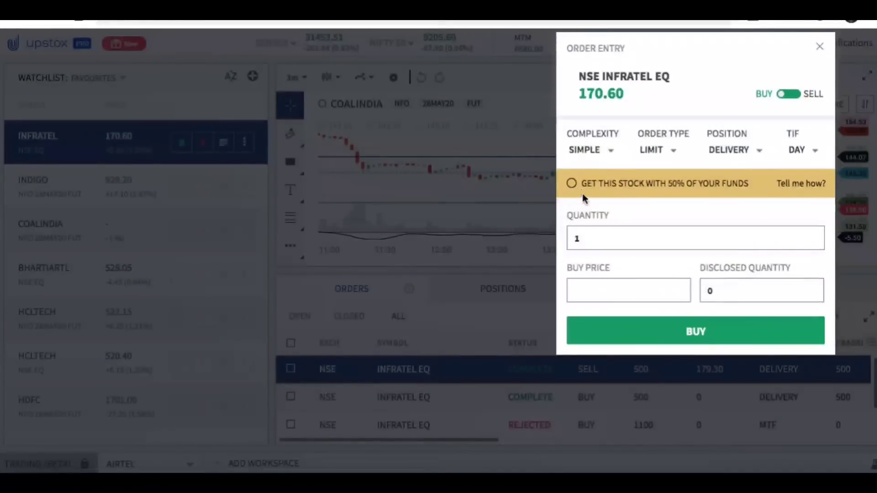
{"action": "mouse_move", "coordinate": [668, 191]}
{"action": "left_mouse_down"}
{"action": "mouse_move", "coordinate": [701, 188]}
{"action": "mouse_move", "coordinate": [716, 170]}
{"action": "mouse_move", "coordinate": [691, 194]}
{"action": "mouse_move", "coordinate": [650, 194]}
{"action": "left_mouse_up"}
{"action": "left_click_drag", "start_coordinate": [637, 206], "coordinate": [647, 224]}
{"action": "left_click_drag", "start_coordinate": [637, 205], "coordinate": [655, 200]}
{"action": "mouse_move", "coordinate": [654, 223]}
{"action": "left_mouse_down"}
{"action": "mouse_move", "coordinate": [655, 234]}
{"action": "mouse_move", "coordinate": [730, 222]}
{"action": "mouse_move", "coordinate": [720, 222]}
{"action": "left_mouse_up"}
{"action": "left_click_drag", "start_coordinate": [659, 204], "coordinate": [644, 232]}
{"action": "mouse_move", "coordinate": [639, 206]}
{"action": "left_mouse_down"}
{"action": "mouse_move", "coordinate": [662, 232]}
{"action": "mouse_move", "coordinate": [716, 234]}
{"action": "left_mouse_up"}
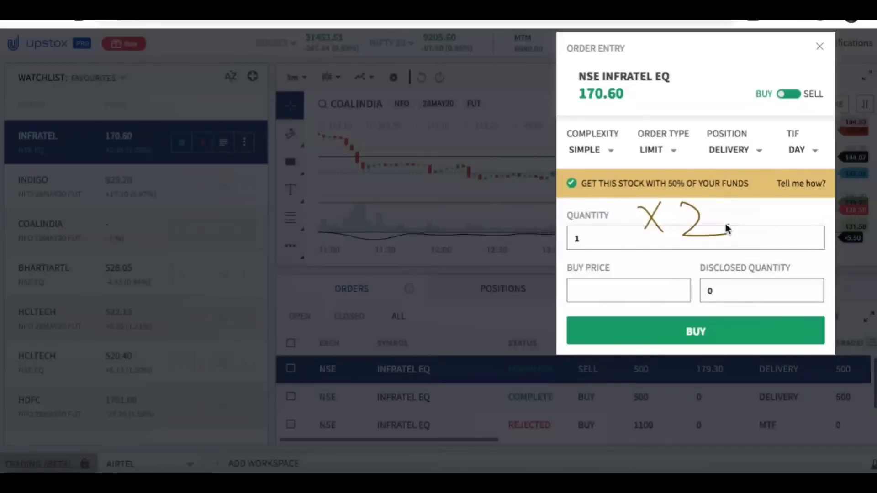
{"action": "mouse_move", "coordinate": [714, 197]}
{"action": "left_mouse_down"}
{"action": "mouse_move", "coordinate": [743, 201]}
{"action": "mouse_move", "coordinate": [719, 229]}
{"action": "left_mouse_up"}
{"action": "left_click_drag", "start_coordinate": [726, 235], "coordinate": [704, 231]}
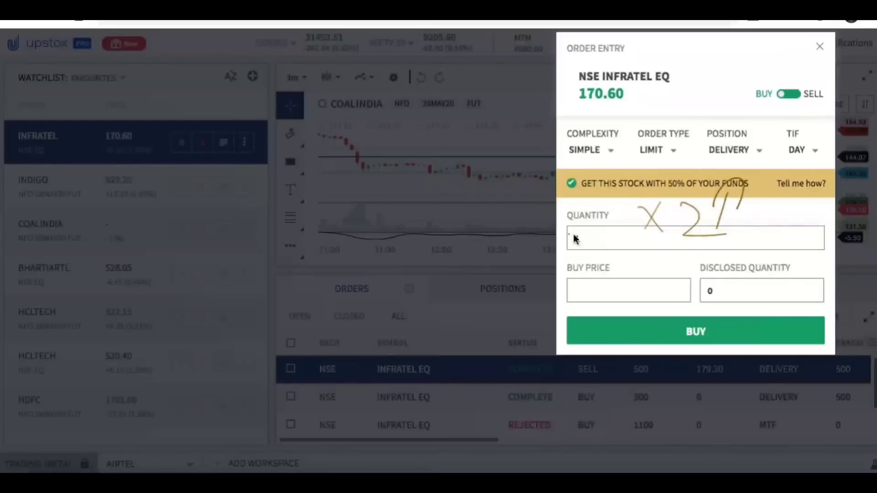
Handwrite "X 3" and "X 4" over the Quantity and Buy Price fields and annotate the 50% of funds option again.
{"action": "type", "text": "1"}
{"action": "left_click_drag", "start_coordinate": [565, 223], "coordinate": [590, 247]}
{"action": "left_click_drag", "start_coordinate": [579, 219], "coordinate": [566, 246]}
{"action": "mouse_move", "coordinate": [590, 219]}
{"action": "left_mouse_down"}
{"action": "mouse_move", "coordinate": [603, 212]}
{"action": "mouse_move", "coordinate": [596, 249]}
{"action": "mouse_move", "coordinate": [571, 281]}
{"action": "left_mouse_up"}
{"action": "mouse_move", "coordinate": [578, 264]}
{"action": "left_mouse_down"}
{"action": "mouse_move", "coordinate": [598, 279]}
{"action": "mouse_move", "coordinate": [622, 272]}
{"action": "left_mouse_up"}
{"action": "left_click_drag", "start_coordinate": [631, 265], "coordinate": [629, 289]}
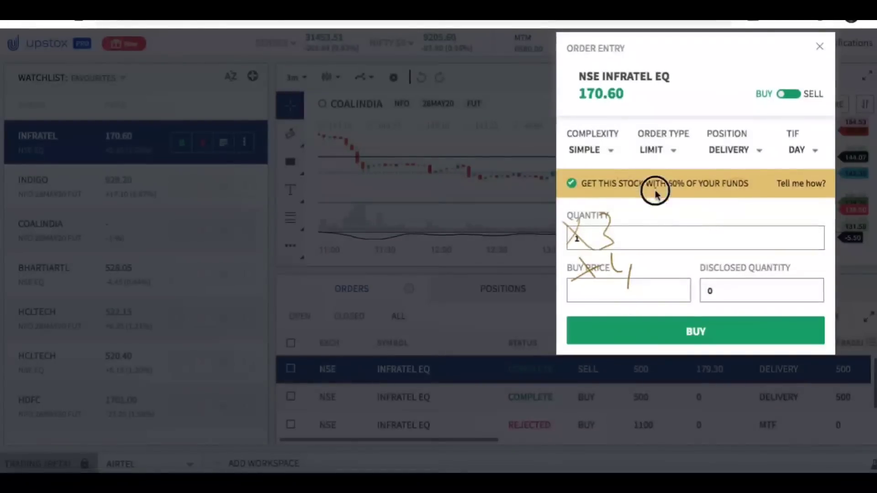
{"action": "left_click_drag", "start_coordinate": [653, 192], "coordinate": [633, 225]}
{"action": "left_click_drag", "start_coordinate": [641, 192], "coordinate": [659, 238]}
{"action": "left_click_drag", "start_coordinate": [705, 201], "coordinate": [688, 215]}
{"action": "left_click_drag", "start_coordinate": [688, 214], "coordinate": [705, 211]}
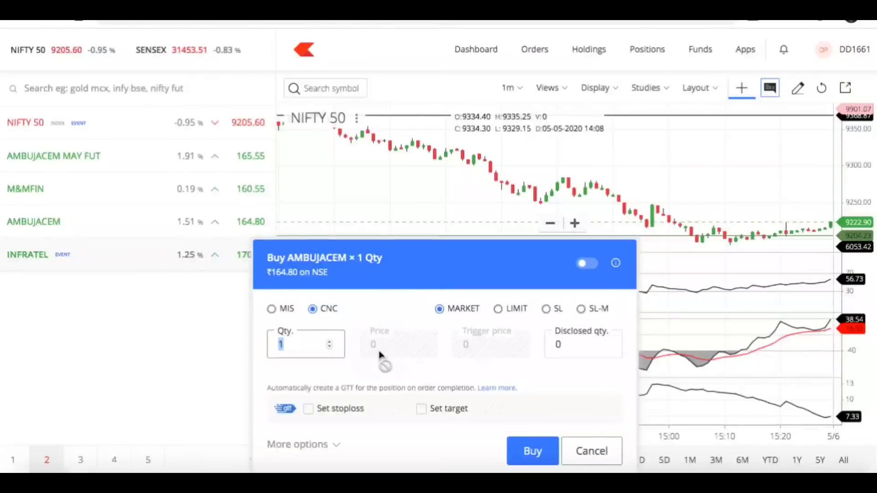
In Zerodha Kite's AMBUJACEM buy order, annotate the CNC option and the area around the price field with handwritten strokes.
{"action": "left_click_drag", "start_coordinate": [364, 291], "coordinate": [387, 317]}
{"action": "left_click_drag", "start_coordinate": [400, 291], "coordinate": [402, 314]}
{"action": "mouse_move", "coordinate": [387, 292]}
{"action": "left_mouse_down"}
{"action": "mouse_move", "coordinate": [416, 286]}
{"action": "mouse_move", "coordinate": [395, 289]}
{"action": "mouse_move", "coordinate": [419, 299]}
{"action": "left_mouse_up"}
{"action": "left_click_drag", "start_coordinate": [415, 369], "coordinate": [454, 361]}
{"action": "left_click_drag", "start_coordinate": [299, 301], "coordinate": [322, 289]}
Handwrite a note beginning with "Posi" in the blank area below the watchlist and continue it on a second line.
{"action": "mouse_move", "coordinate": [76, 339]}
{"action": "left_mouse_down"}
{"action": "mouse_move", "coordinate": [71, 359]}
{"action": "mouse_move", "coordinate": [110, 361]}
{"action": "left_mouse_up"}
{"action": "left_click_drag", "start_coordinate": [109, 339], "coordinate": [114, 344]}
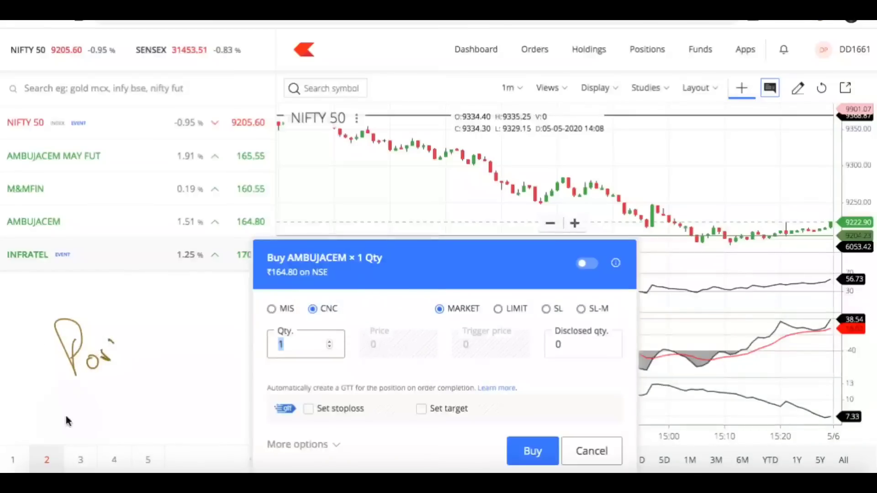
{"action": "left_click_drag", "start_coordinate": [58, 386], "coordinate": [68, 411]}
{"action": "left_click_drag", "start_coordinate": [71, 391], "coordinate": [81, 389]}
{"action": "left_click_drag", "start_coordinate": [79, 384], "coordinate": [88, 388]}
{"action": "left_click_drag", "start_coordinate": [75, 406], "coordinate": [78, 408]}
{"action": "mouse_move", "coordinate": [89, 388]}
{"action": "left_mouse_down"}
{"action": "mouse_move", "coordinate": [91, 395]}
{"action": "mouse_move", "coordinate": [103, 374]}
{"action": "mouse_move", "coordinate": [134, 361]}
{"action": "mouse_move", "coordinate": [111, 417]}
{"action": "left_mouse_up"}
{"action": "left_click", "coordinate": [97, 379]}
{"action": "left_click", "coordinate": [143, 410]}
{"action": "left_click_drag", "start_coordinate": [103, 398], "coordinate": [131, 403]}
Handwrite "320" across the header of the AMBUJACEM order and circle the CNC option.
{"action": "mouse_move", "coordinate": [331, 293]}
{"action": "left_mouse_down"}
{"action": "mouse_move", "coordinate": [349, 294]}
{"action": "mouse_move", "coordinate": [354, 327]}
{"action": "mouse_move", "coordinate": [404, 284]}
{"action": "left_mouse_up"}
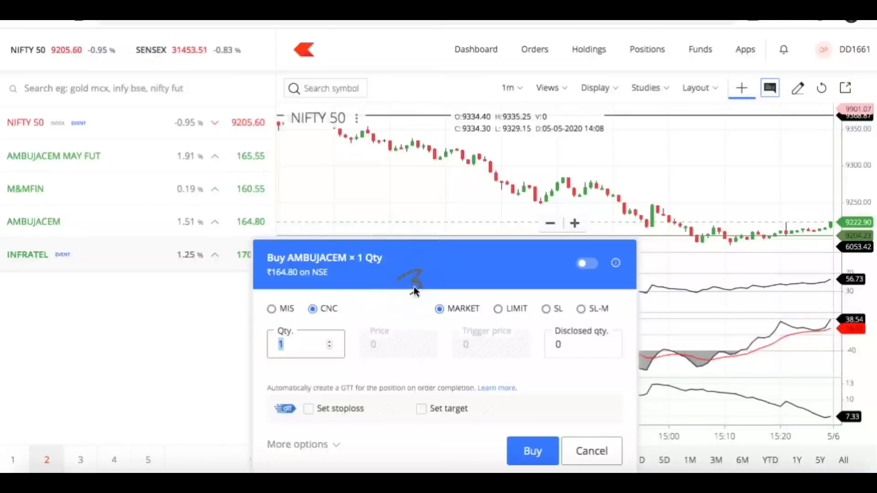
{"action": "left_click", "coordinate": [446, 287]}
{"action": "left_click_drag", "start_coordinate": [434, 278], "coordinate": [469, 278]}
{"action": "mouse_move", "coordinate": [322, 298]}
{"action": "left_mouse_down"}
{"action": "mouse_move", "coordinate": [326, 323]}
{"action": "mouse_move", "coordinate": [304, 299]}
{"action": "left_mouse_up"}
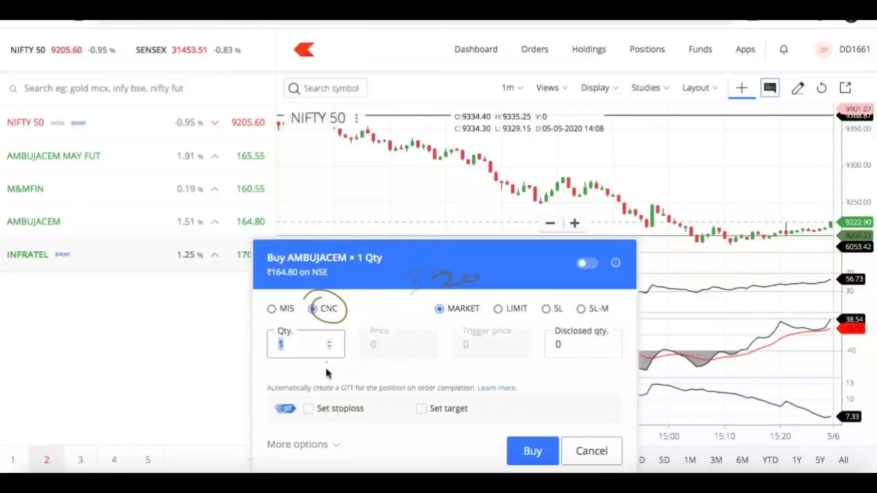
{"action": "mouse_move", "coordinate": [334, 380]}
{"action": "left_mouse_down"}
{"action": "mouse_move", "coordinate": [332, 346]}
{"action": "mouse_move", "coordinate": [347, 347]}
{"action": "left_mouse_up"}
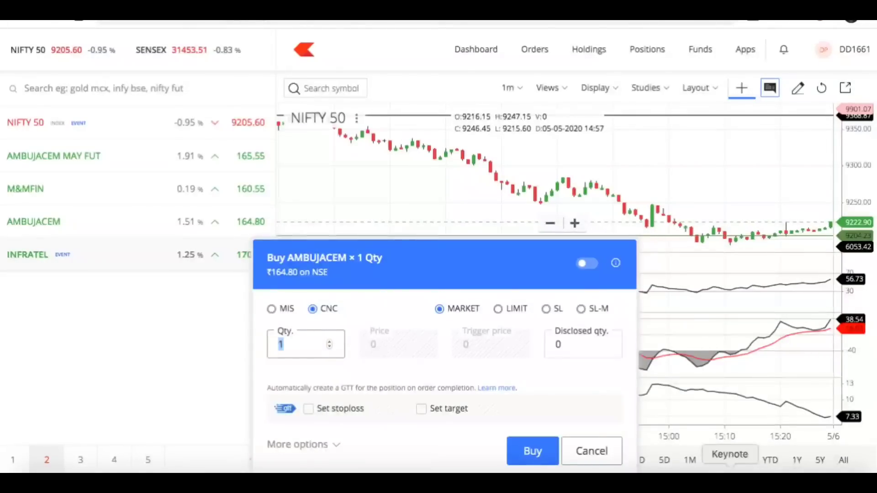
Switch to Keynote's margin slide, circle the CNC margin of 3 to 4 times and handwrite an 18% yearly note above the CNC row.
{"action": "left_click", "coordinate": [730, 470]}
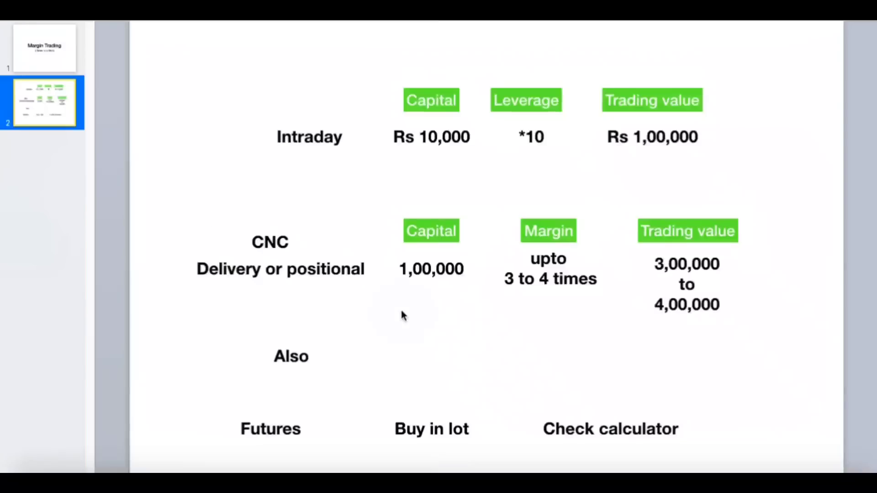
{"action": "left_click_drag", "start_coordinate": [524, 201], "coordinate": [511, 211]}
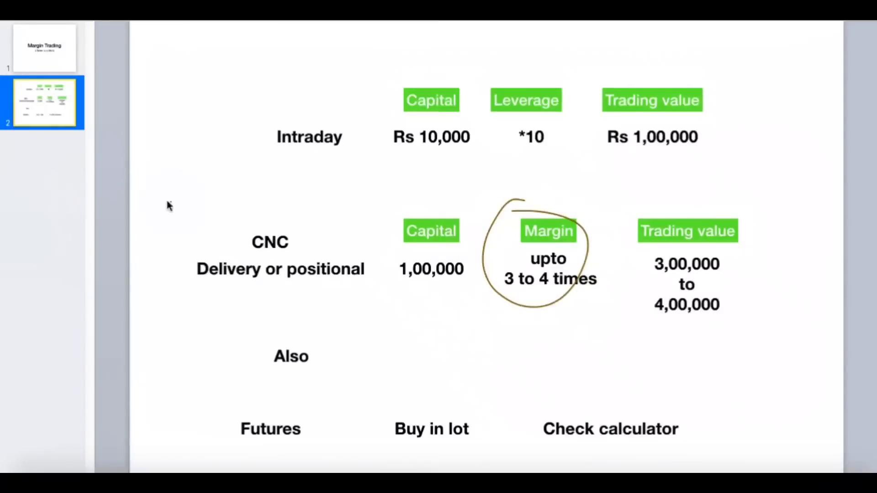
{"action": "mouse_move", "coordinate": [160, 174]}
{"action": "left_mouse_down"}
{"action": "mouse_move", "coordinate": [155, 219]}
{"action": "mouse_move", "coordinate": [180, 214]}
{"action": "left_mouse_up"}
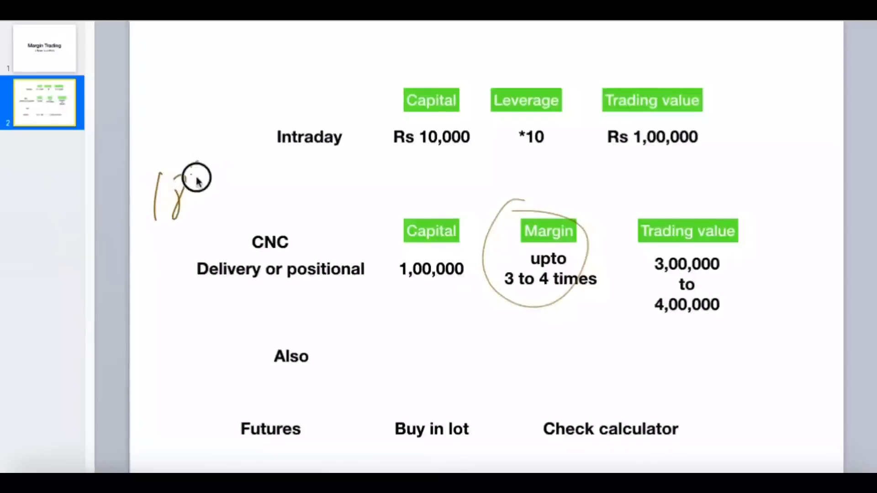
{"action": "left_click_drag", "start_coordinate": [195, 165], "coordinate": [195, 175]}
{"action": "left_click_drag", "start_coordinate": [224, 171], "coordinate": [180, 231]}
{"action": "left_click_drag", "start_coordinate": [214, 203], "coordinate": [224, 207]}
{"action": "mouse_move", "coordinate": [264, 176]}
{"action": "left_mouse_down"}
{"action": "mouse_move", "coordinate": [251, 196]}
{"action": "mouse_move", "coordinate": [283, 196]}
{"action": "left_mouse_up"}
{"action": "mouse_move", "coordinate": [331, 164]}
{"action": "left_mouse_down"}
{"action": "mouse_move", "coordinate": [327, 177]}
{"action": "mouse_move", "coordinate": [345, 168]}
{"action": "mouse_move", "coordinate": [367, 185]}
{"action": "mouse_move", "coordinate": [391, 185]}
{"action": "left_mouse_up"}
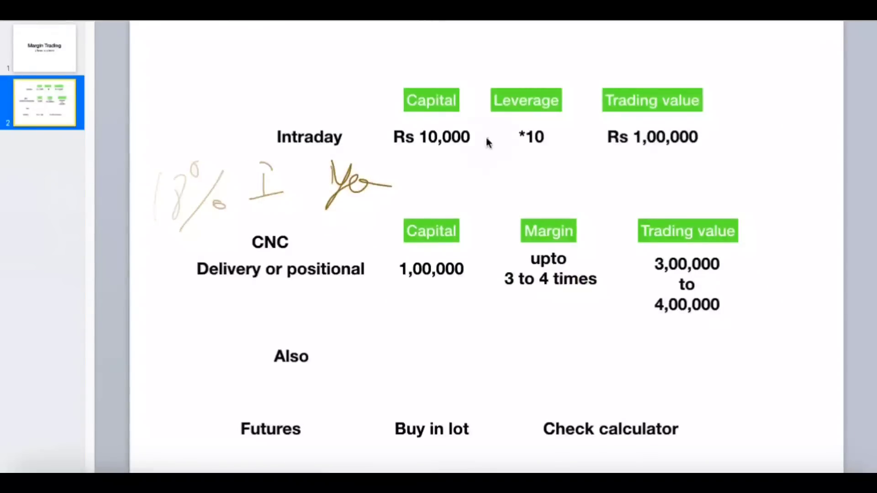